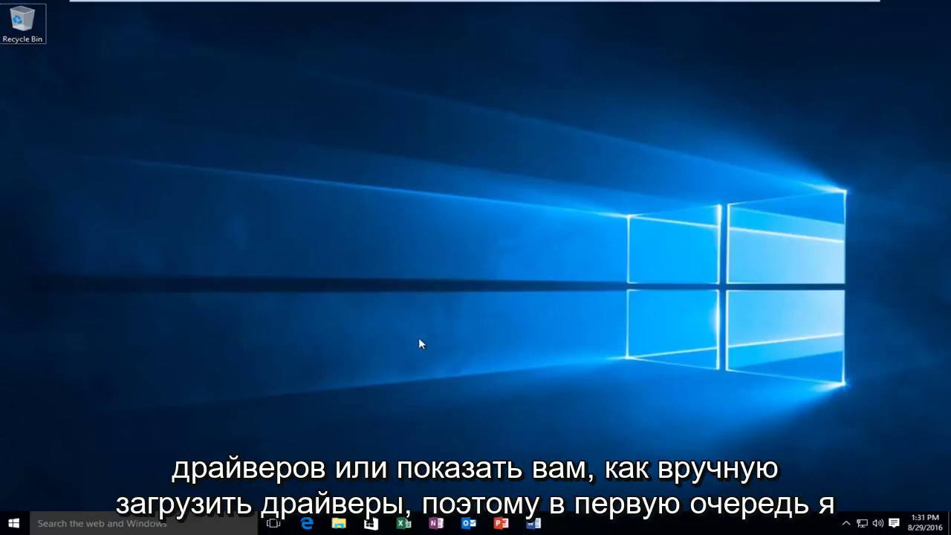
# Step: Search Windows for 'device manager' and open the Device Manager best match
pyautogui.click(14, 522)
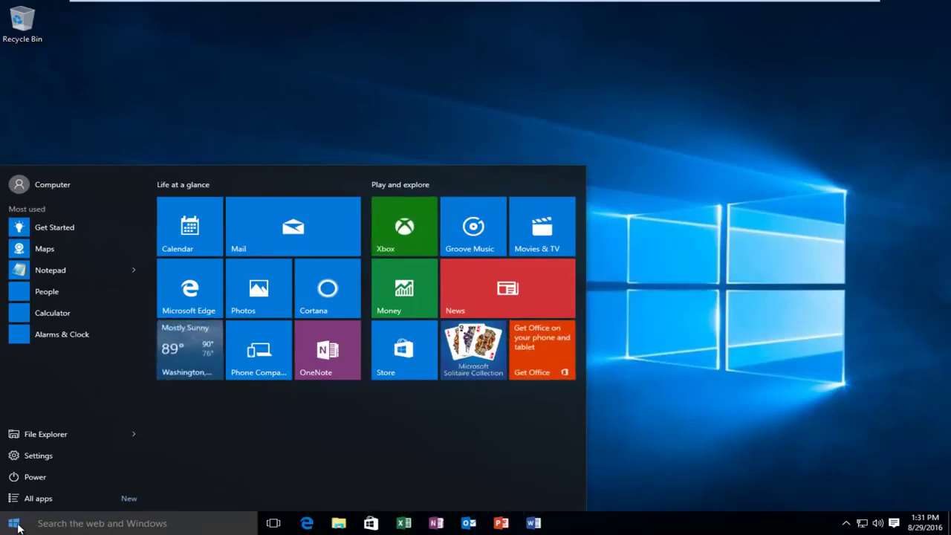
pyautogui.click(51, 525)
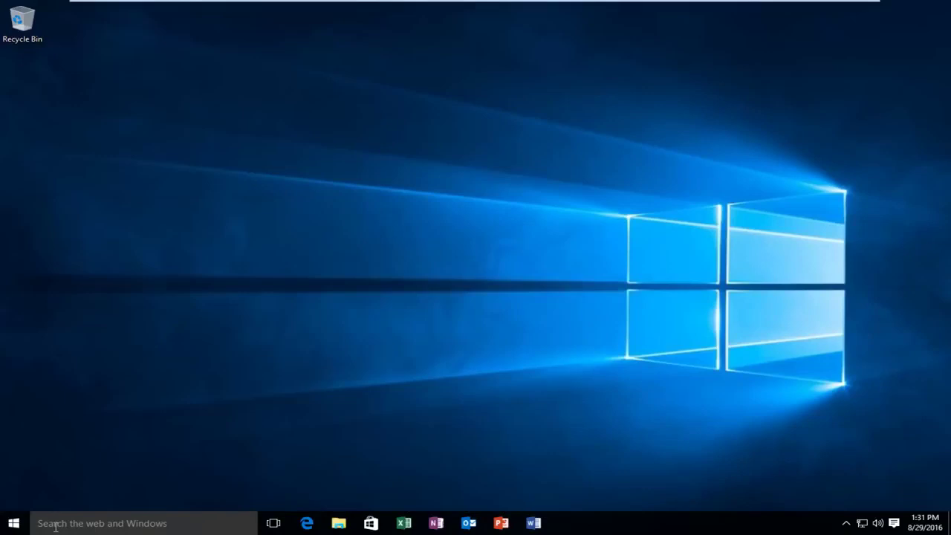
pyautogui.write('de')
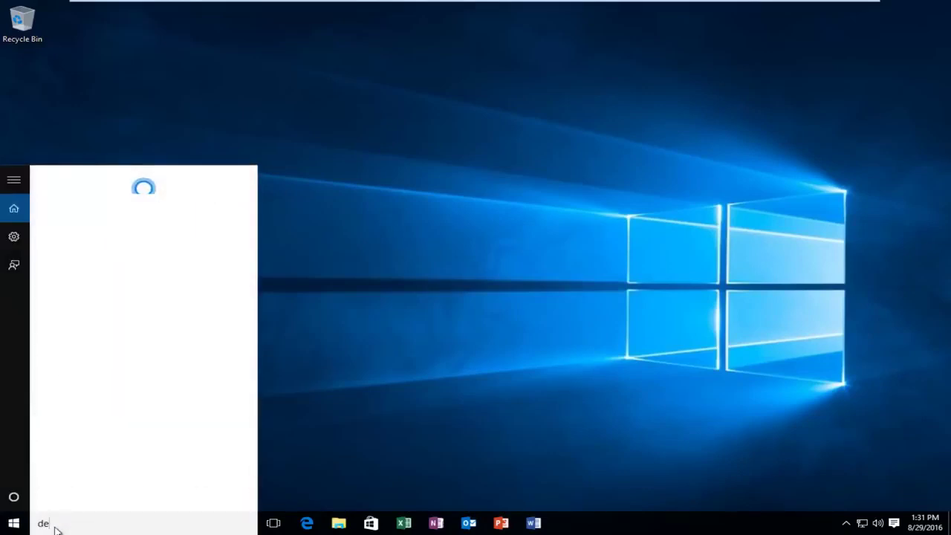
pyautogui.write('vice manager')
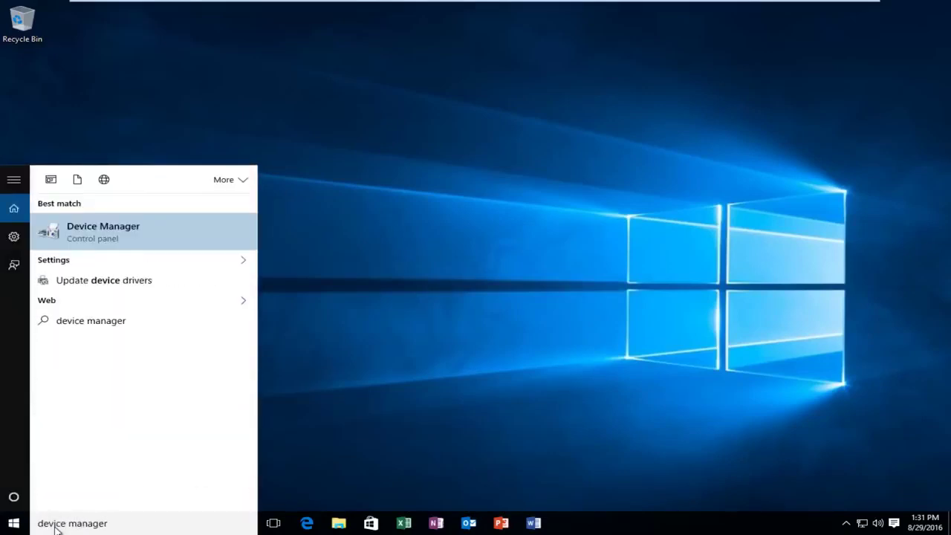
pyautogui.click(84, 238)
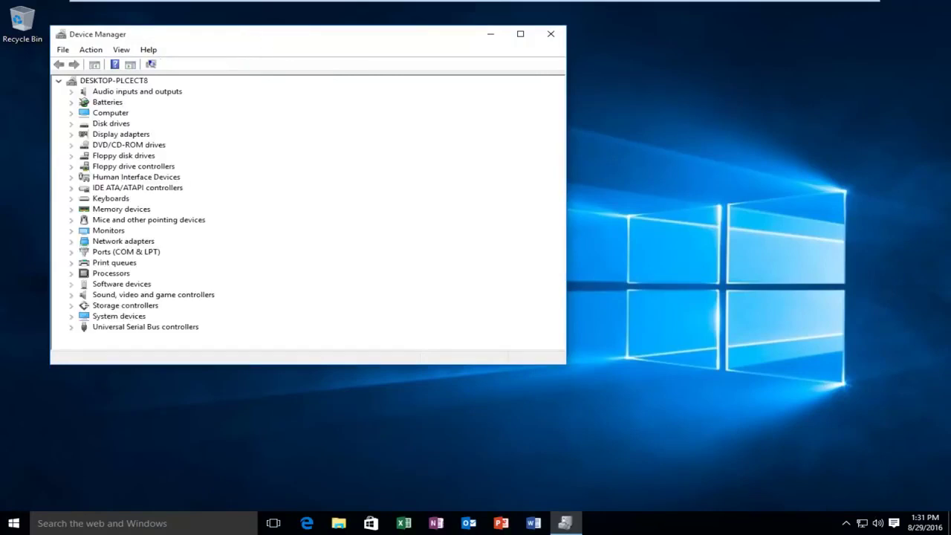
# Step: Move Device Manager toward the centre, expand Display adapters, and select VMware SVGA 3D
pyautogui.moveTo(254, 40); pyautogui.dragTo(358, 54)
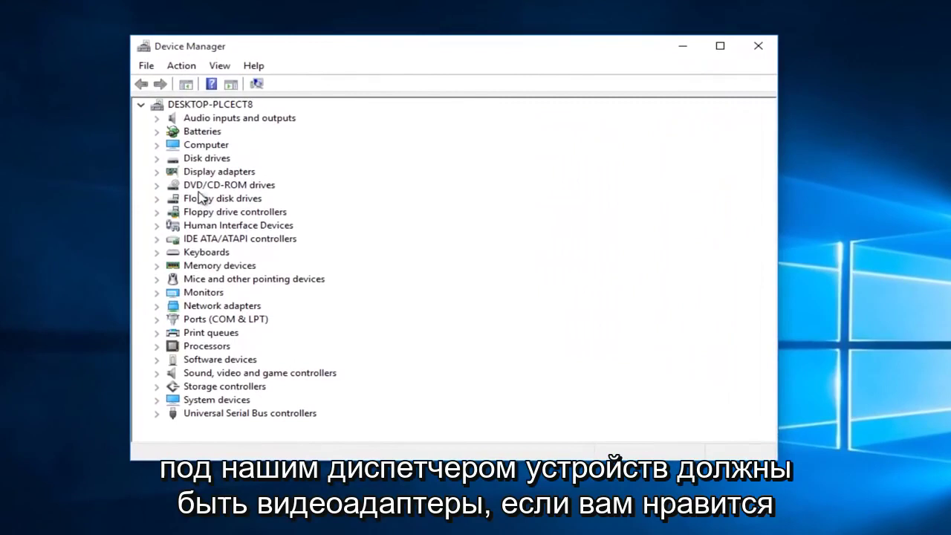
pyautogui.click(156, 173)
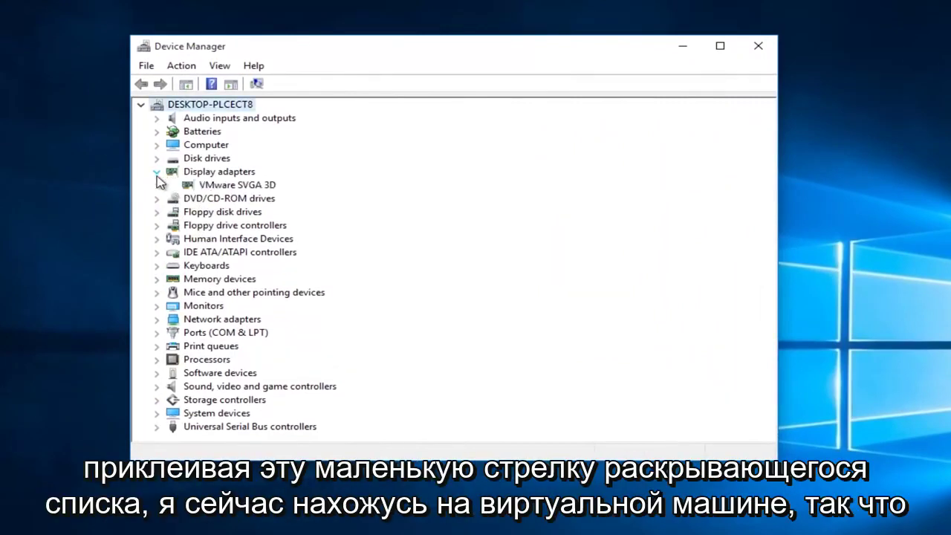
pyautogui.click(216, 187)
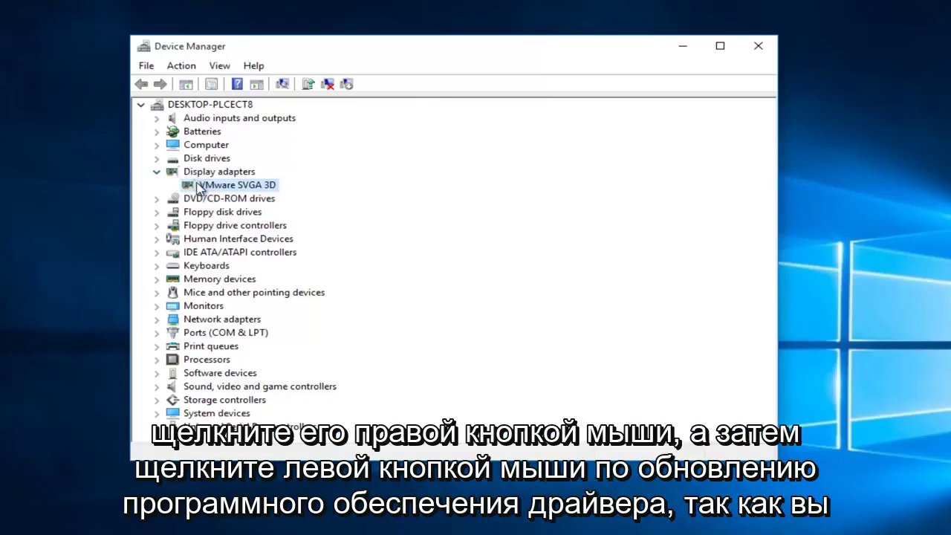
# Step: Auto-search for a newer VMware SVGA 3D driver, confirming the best one is installed
pyautogui.rightClick(205, 189)
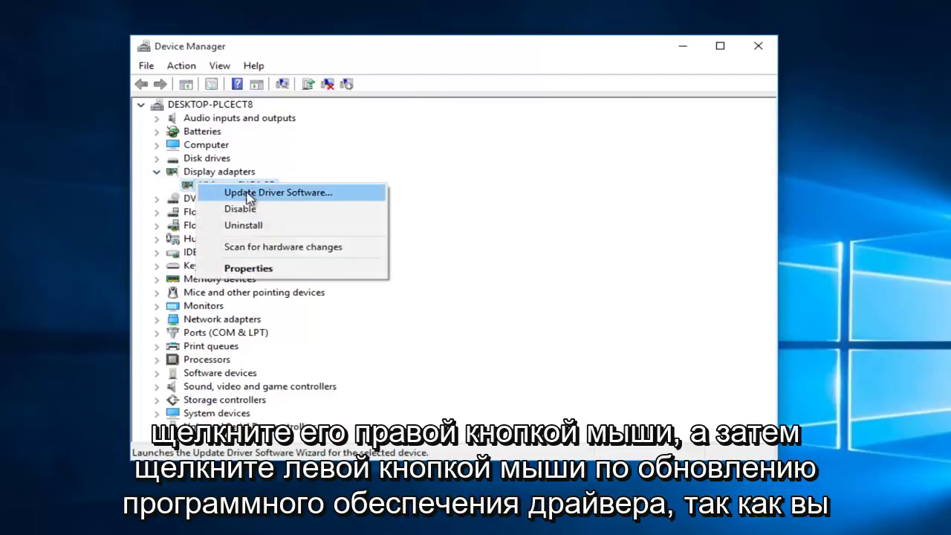
pyautogui.click(249, 193)
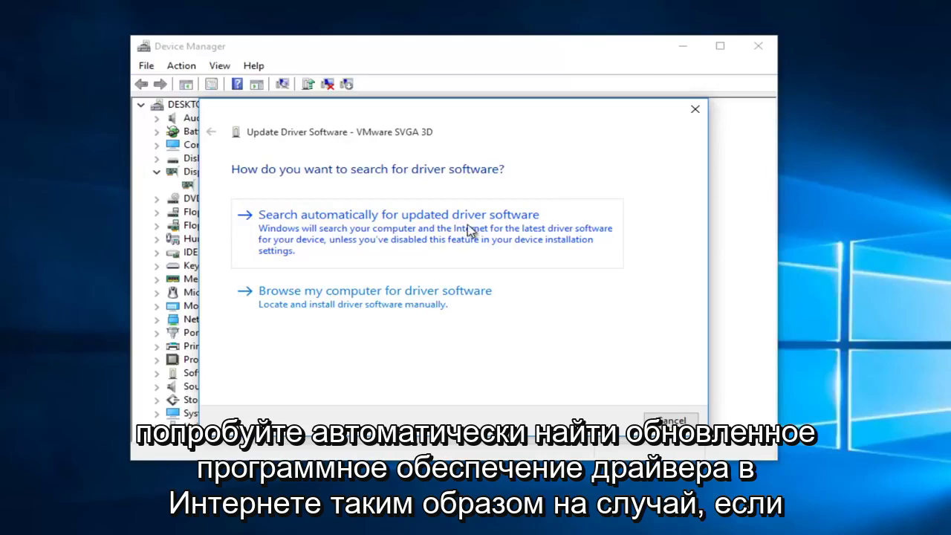
pyautogui.click(344, 231)
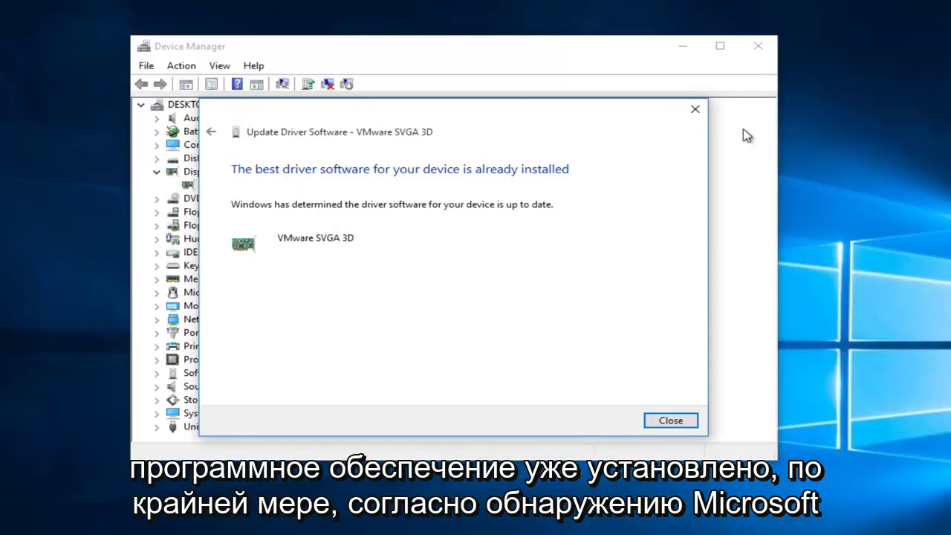
pyautogui.click(694, 110)
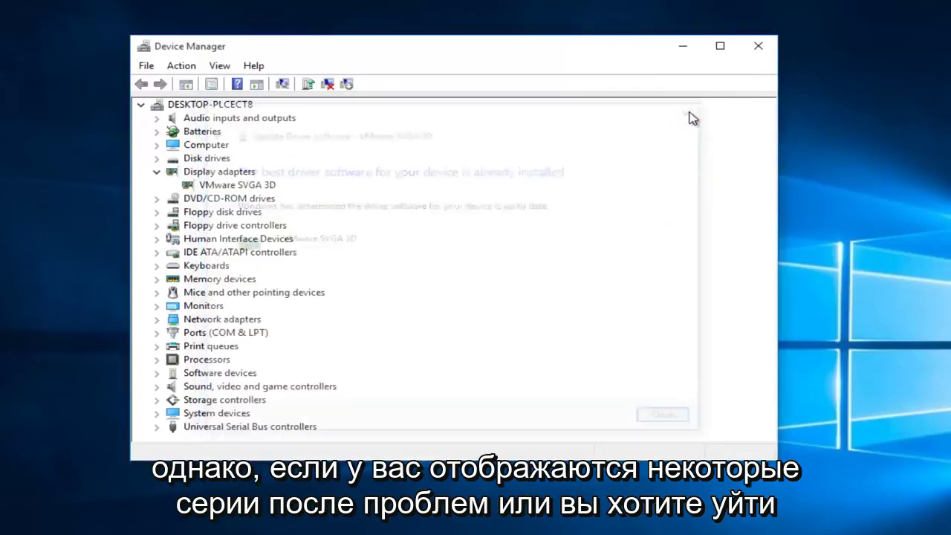
pyautogui.click(199, 172)
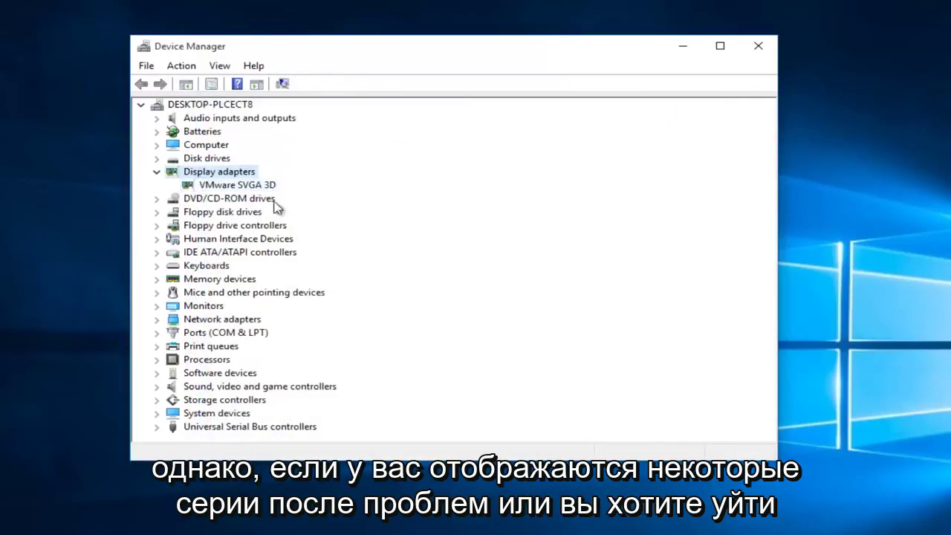
# Step: Close Device Manager and run a Google search for 'nvidia video drivers'
pyautogui.click(759, 45)
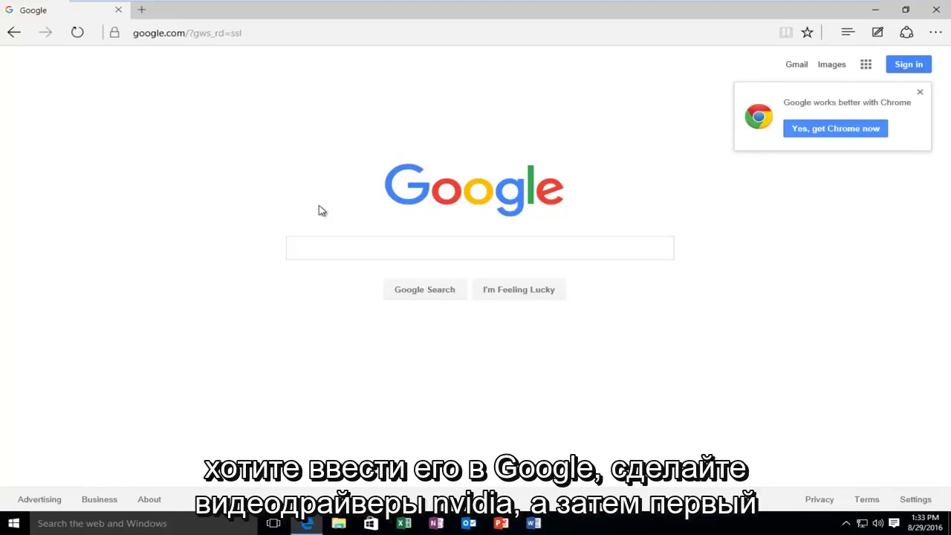
pyautogui.write('nvidia ')
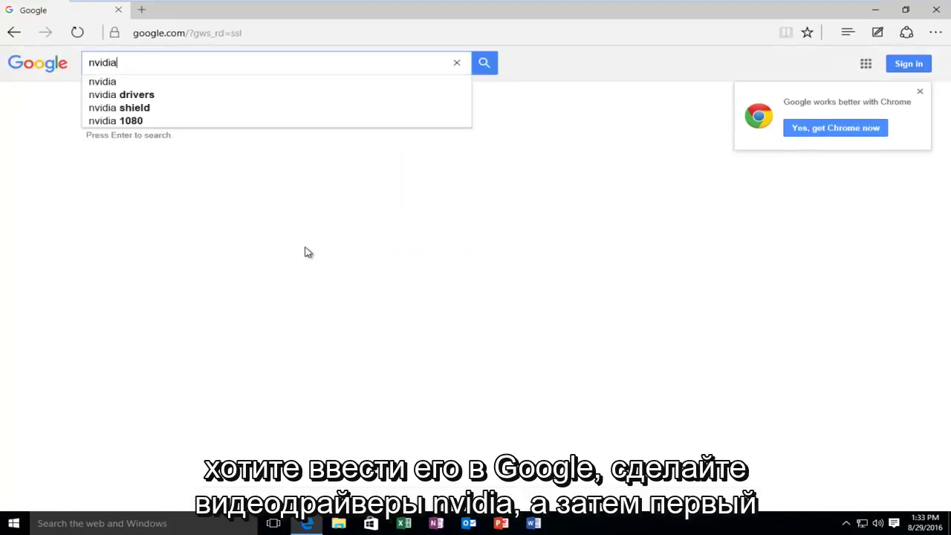
pyautogui.write('video drive')
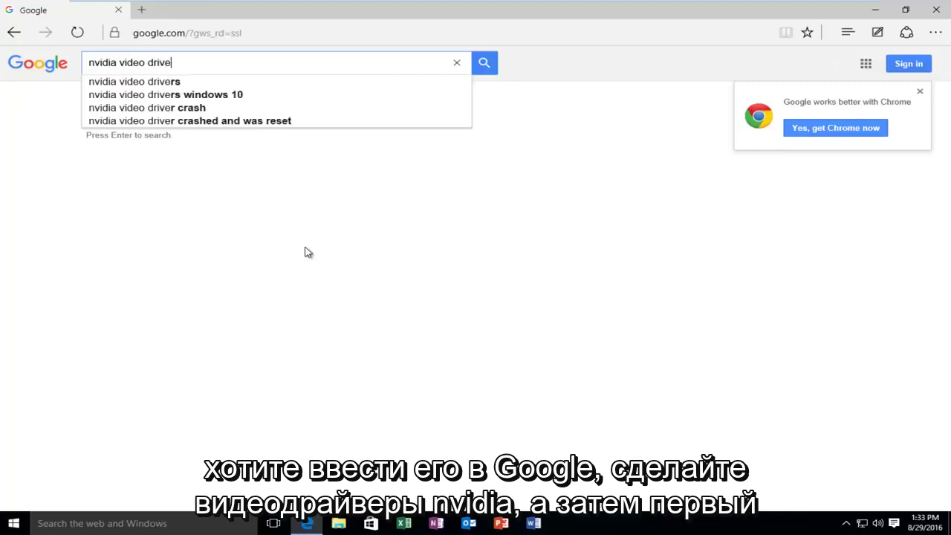
pyautogui.write('rs')
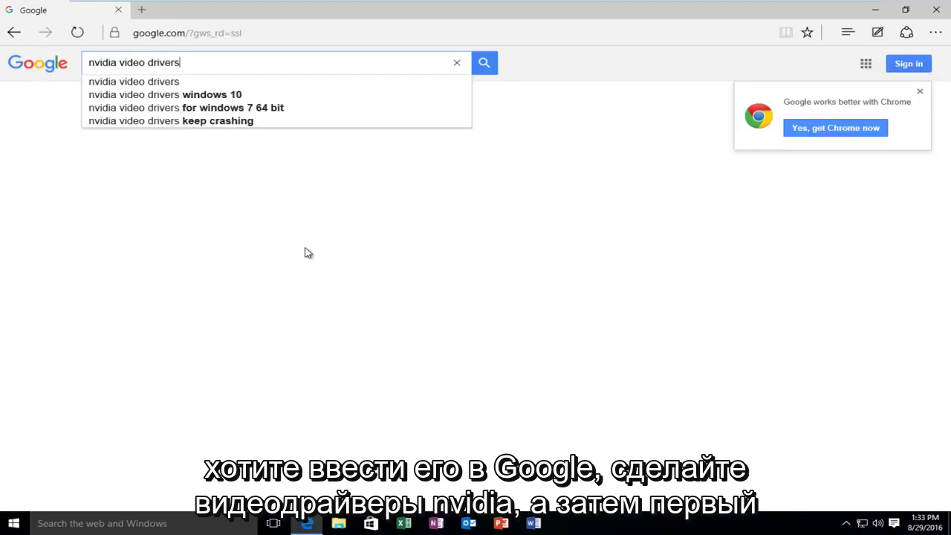
pyautogui.press('Return')
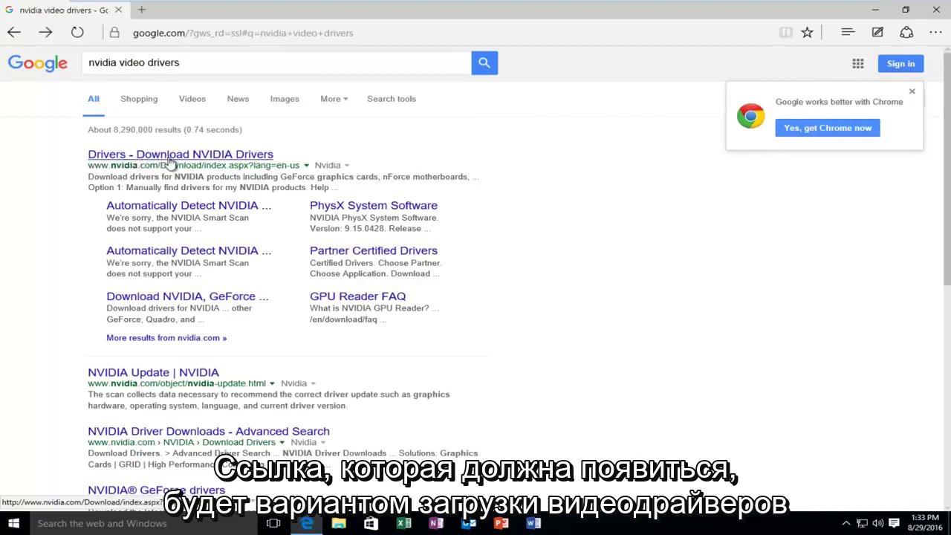
# Step: Open NVIDIA's Driver Downloads page with GeForce as the product type
pyautogui.click(170, 159)
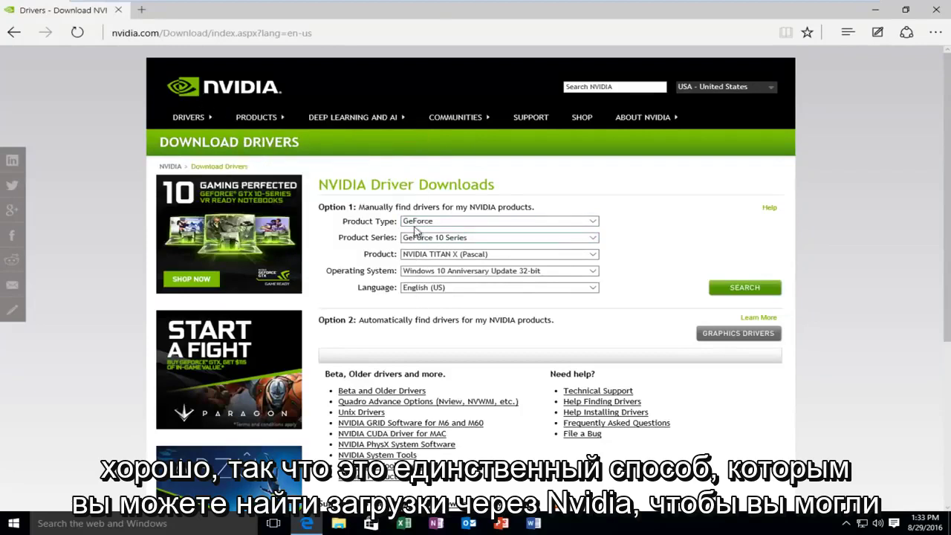
pyautogui.click(374, 219)
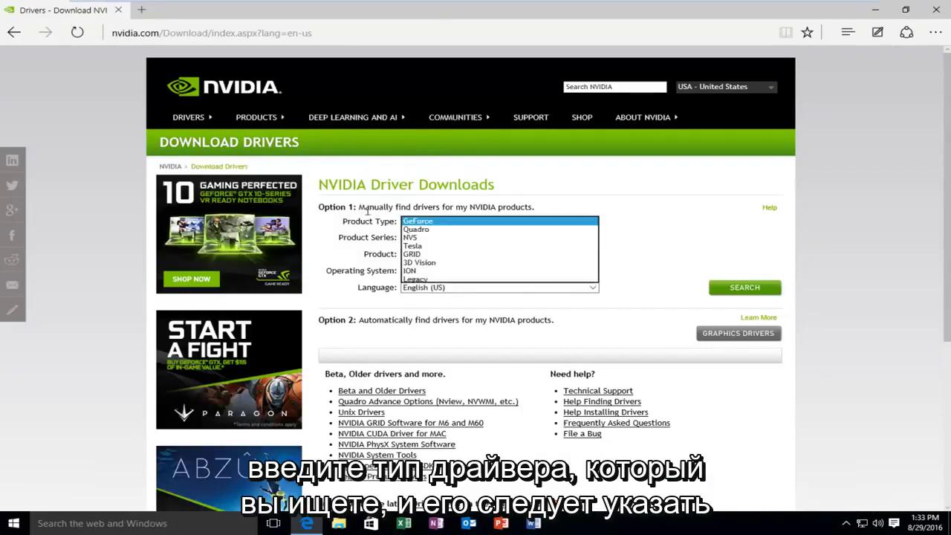
pyautogui.click(493, 222)
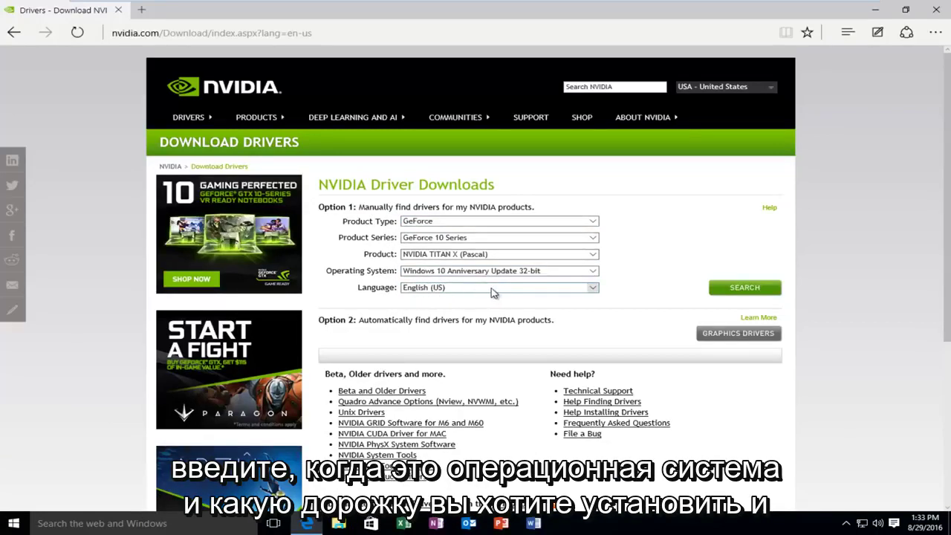
# Step: Highlight the automatic graphics driver detection option on NVIDIA's page
pyautogui.scroll(-1, 476, 297)
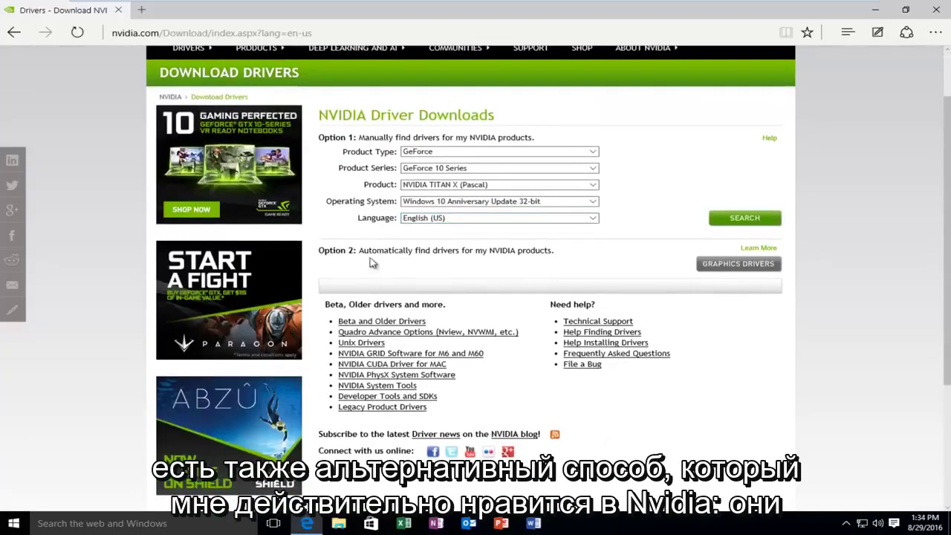
pyautogui.moveTo(368, 251); pyautogui.dragTo(475, 251)
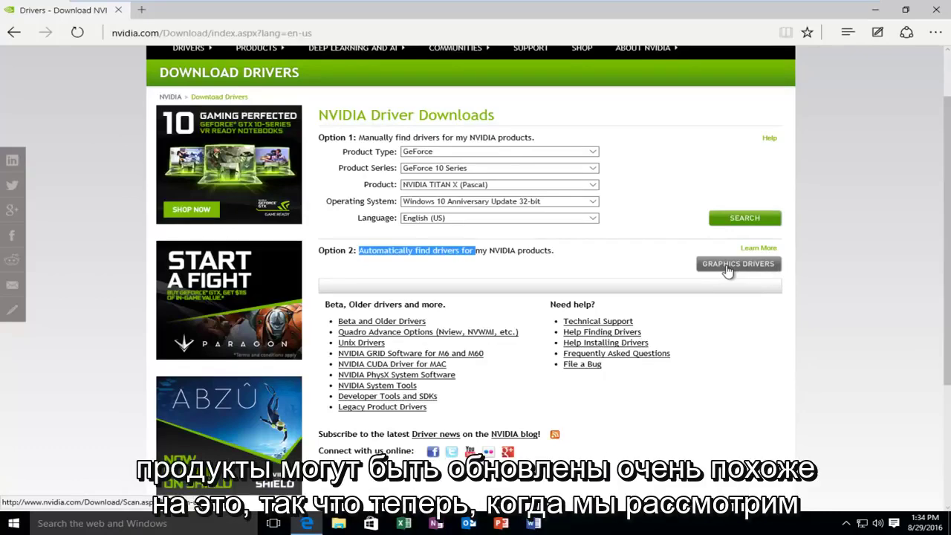
pyautogui.scroll(-3, 713, 266)
pyautogui.scroll(4, 713, 266)
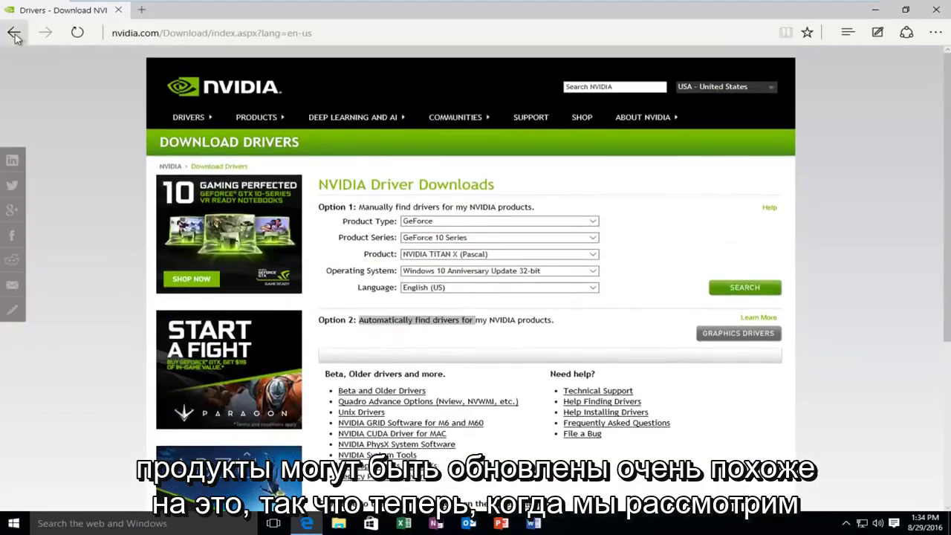
# Step: Return to Google results and change the query from 'nvidia video drivers' to 'amd drivers'
pyautogui.click(14, 34)
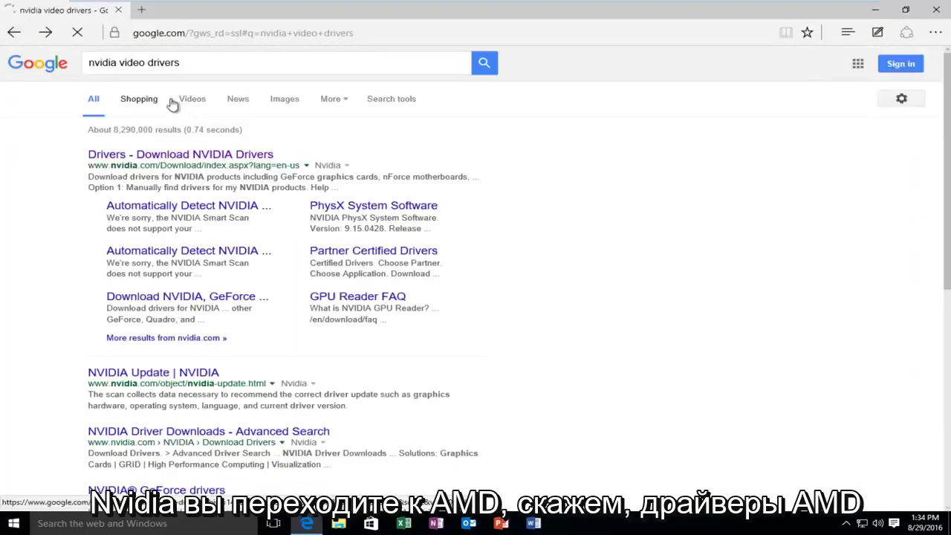
pyautogui.click(141, 62)
pyautogui.hotkey('ctrl', 'BackSpace')
pyautogui.hotkey('ctrl', 'BackSpace')
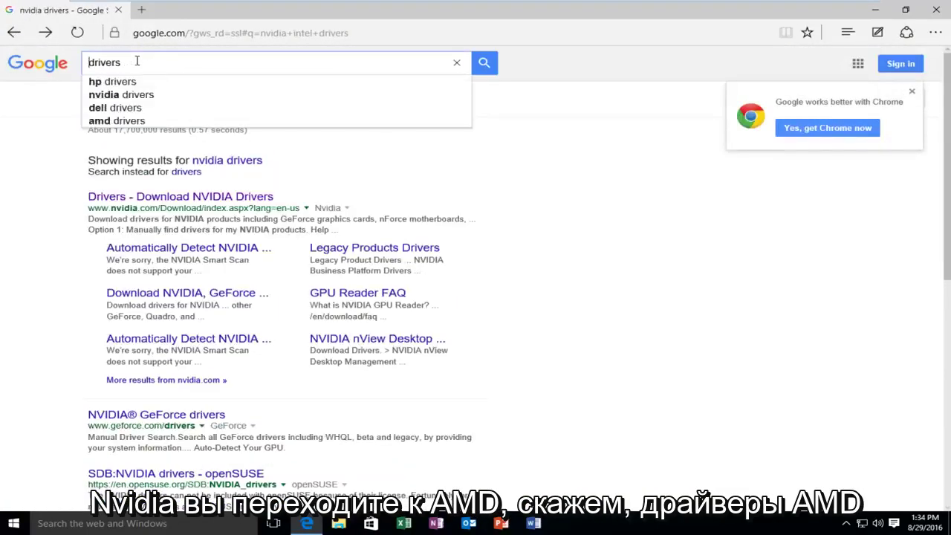
pyautogui.write('amd')
pyautogui.press('Return')
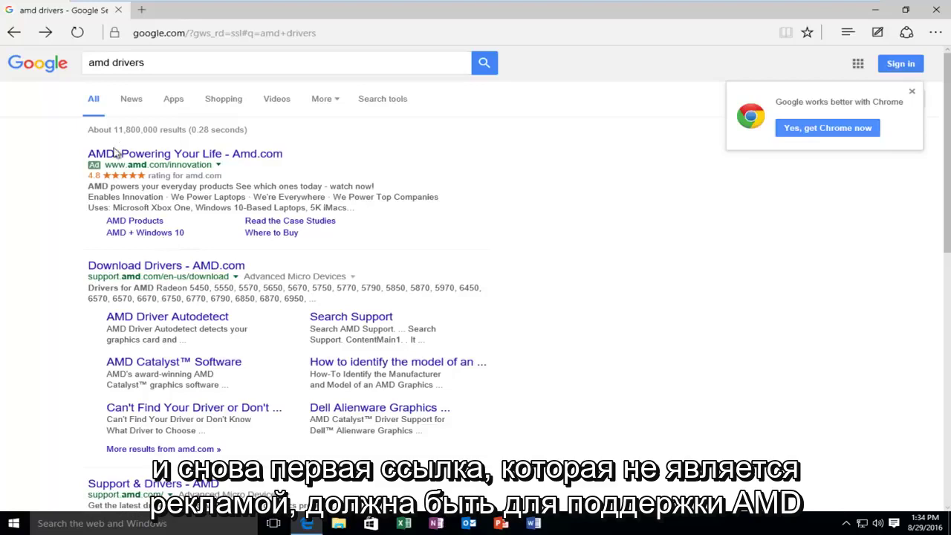
pyautogui.click(135, 269)
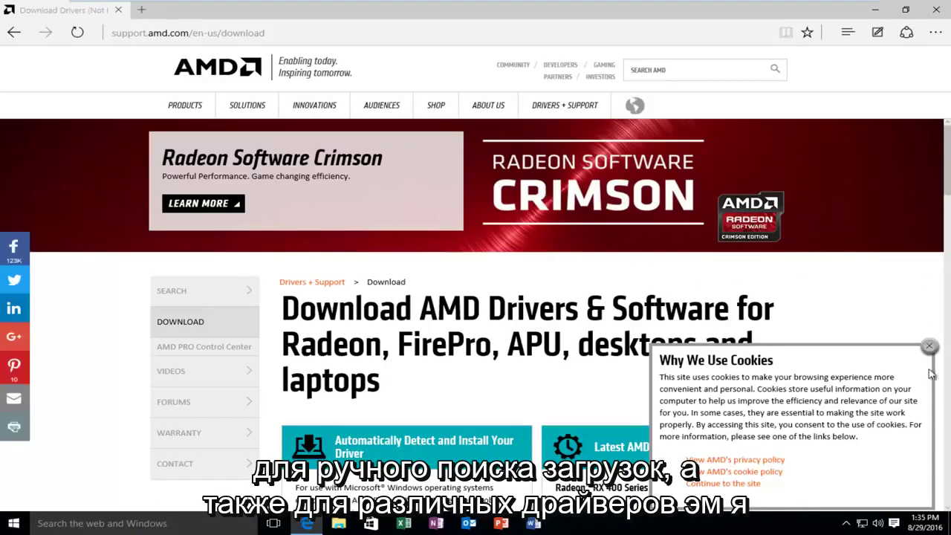
pyautogui.click(929, 346)
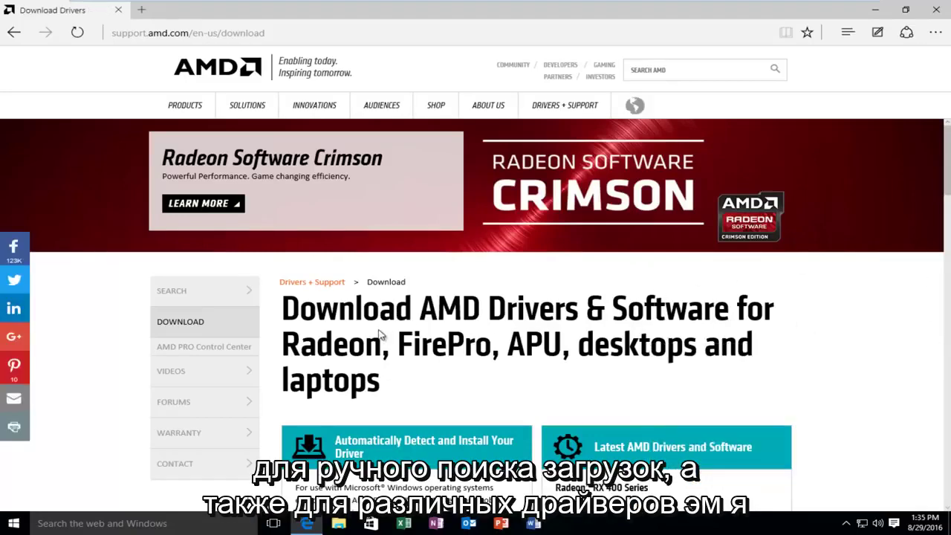
pyautogui.scroll(-2, 446, 345)
pyautogui.scroll(-4, 394, 324)
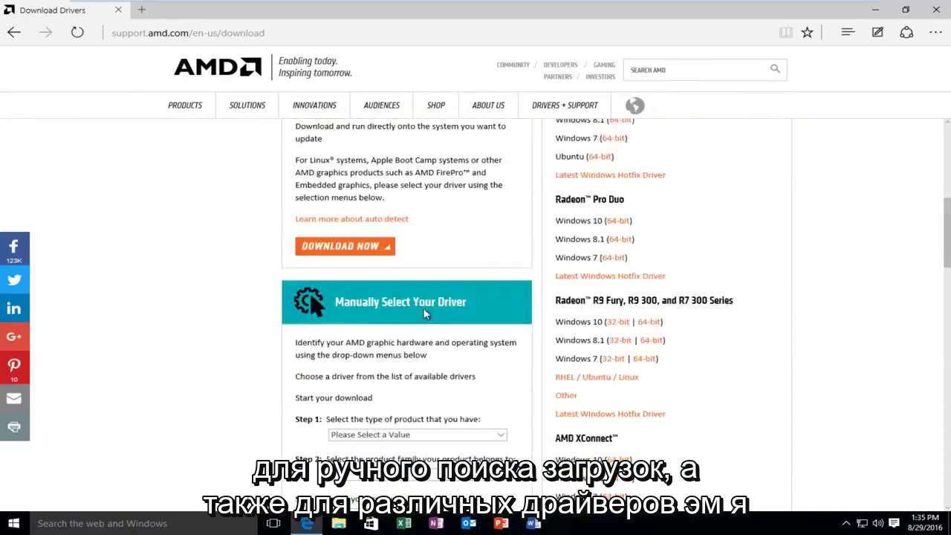
pyautogui.scroll(3, 383, 319)
pyautogui.scroll(1, 381, 312)
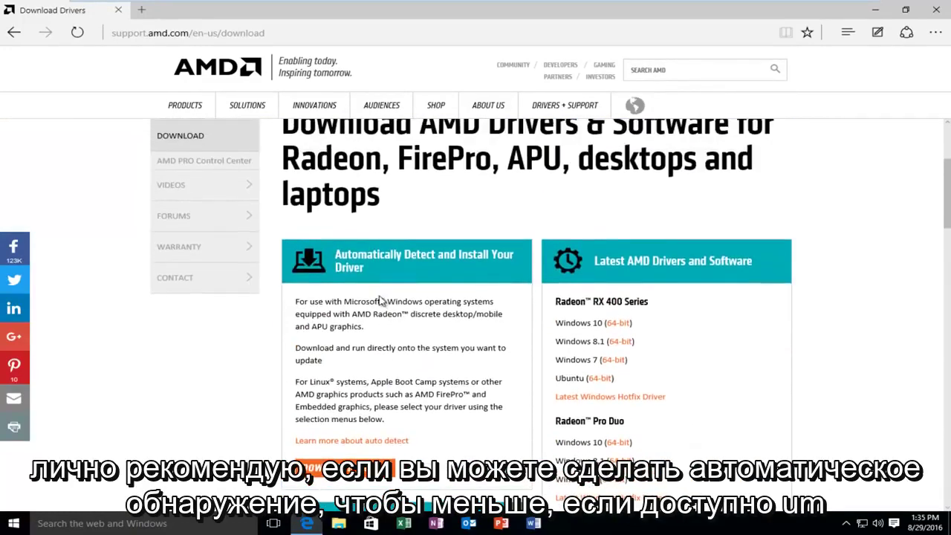
pyautogui.moveTo(346, 254); pyautogui.dragTo(407, 256)
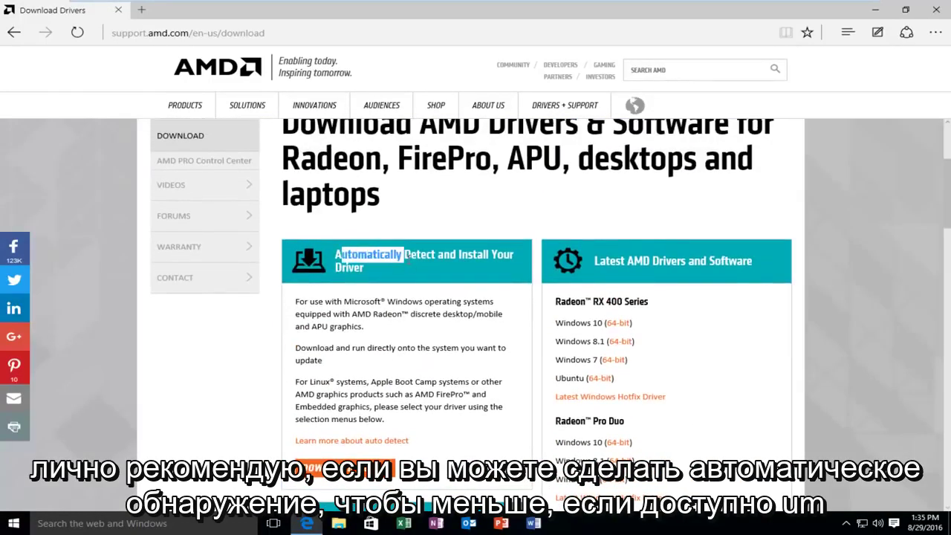
pyautogui.click(368, 275)
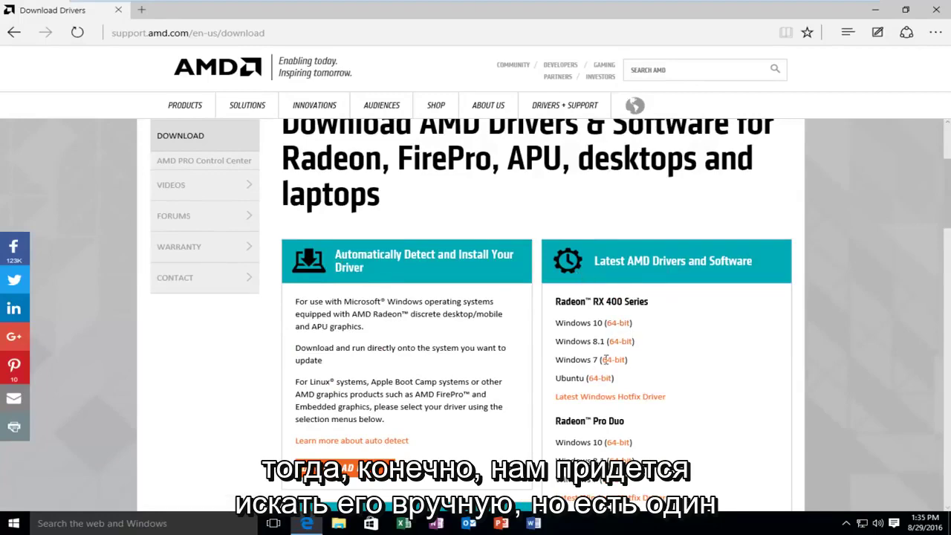
pyautogui.scroll(-2, 399, 284)
pyautogui.scroll(2, 399, 285)
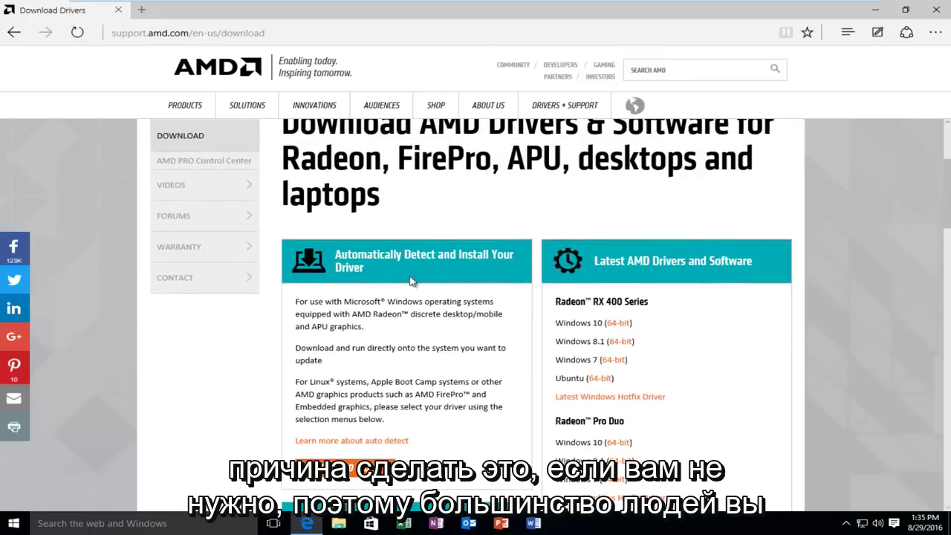
pyautogui.moveTo(352, 264); pyautogui.dragTo(338, 252)
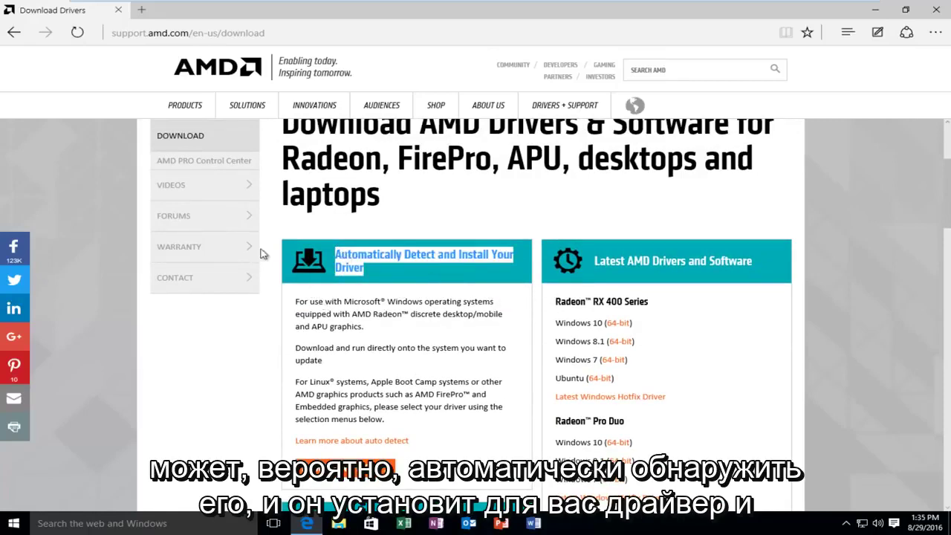
pyautogui.click(11, 32)
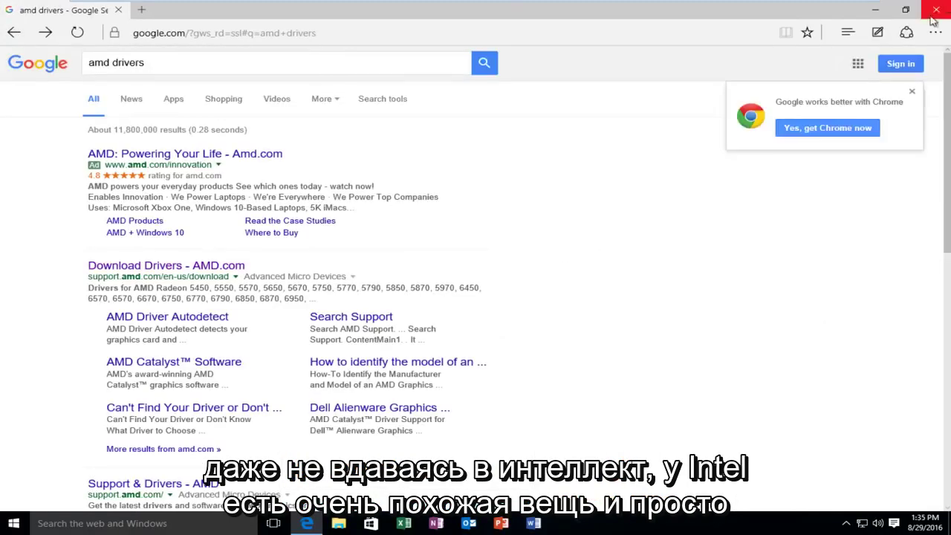
# Step: Close Edge, dismiss the Explorer.EXE error, and search Windows for 'device manager'
pyautogui.click(936, 12)
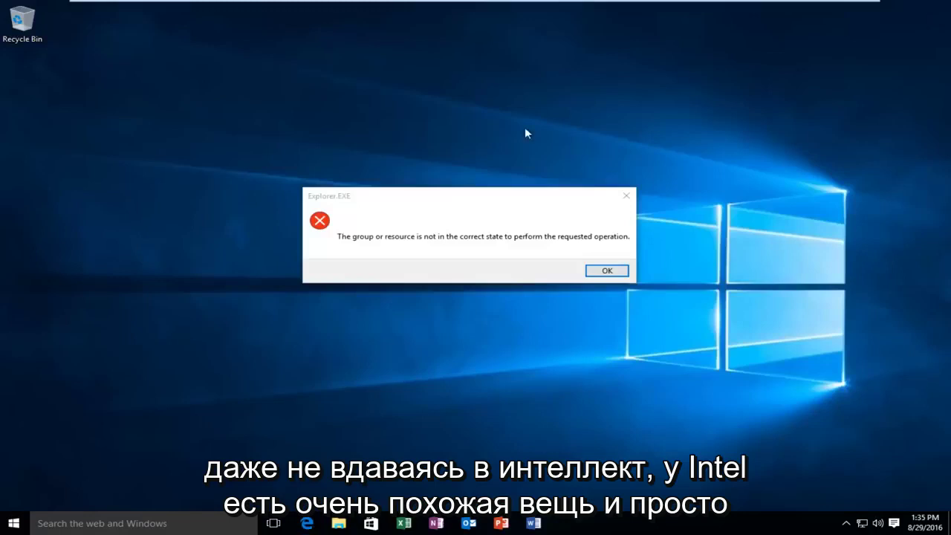
pyautogui.click(602, 272)
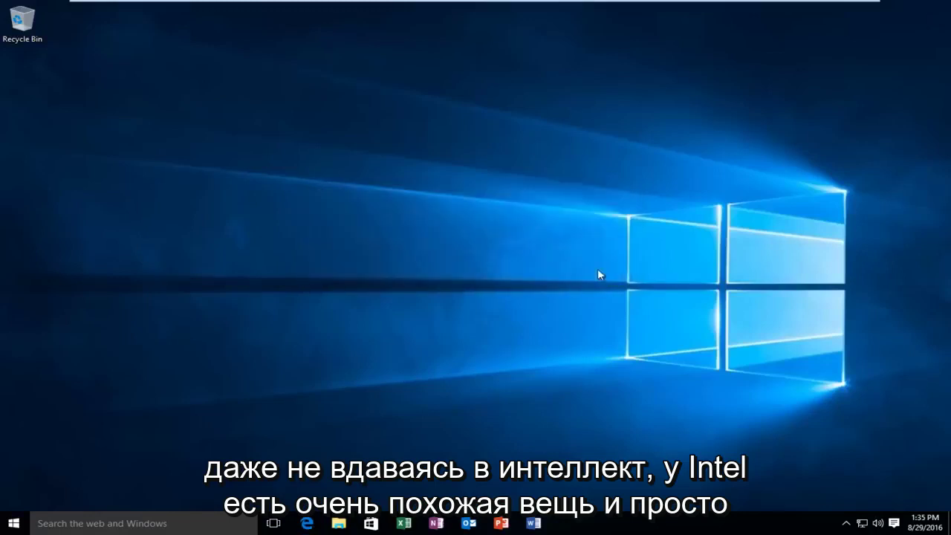
pyautogui.click(11, 524)
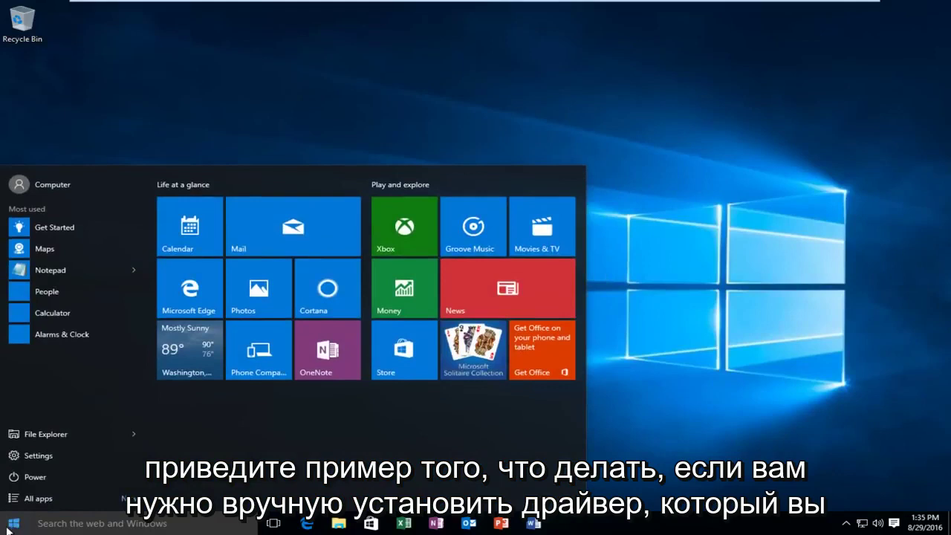
pyautogui.click(74, 524)
pyautogui.click(74, 524)
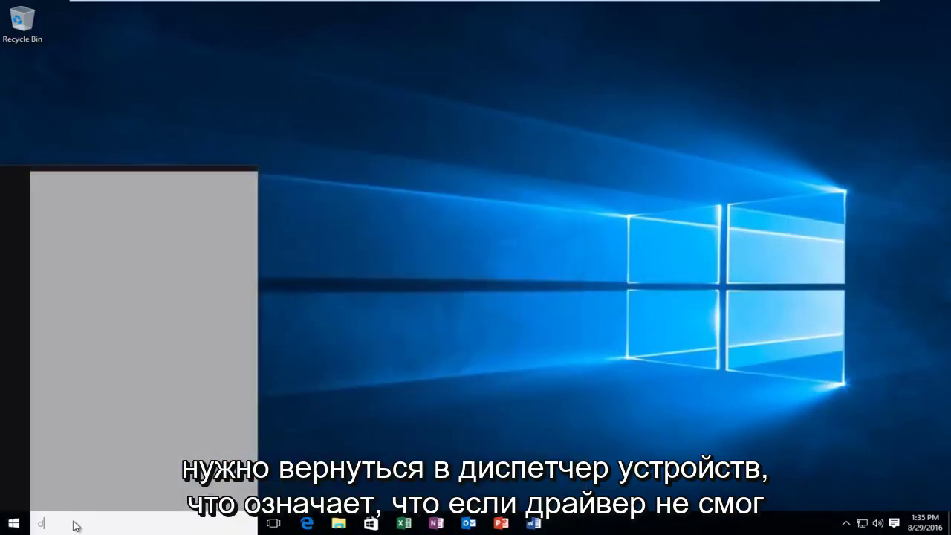
pyautogui.write('d')
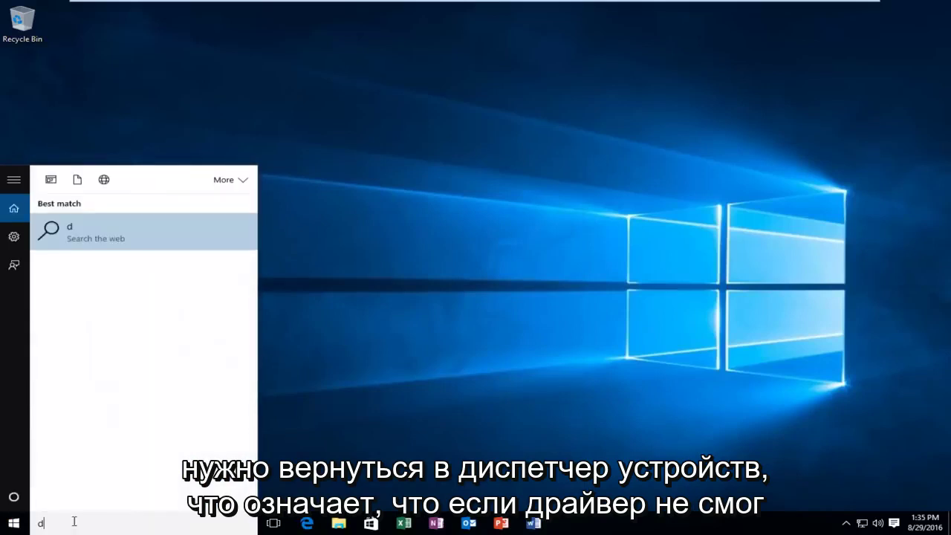
pyautogui.write('evice manager')
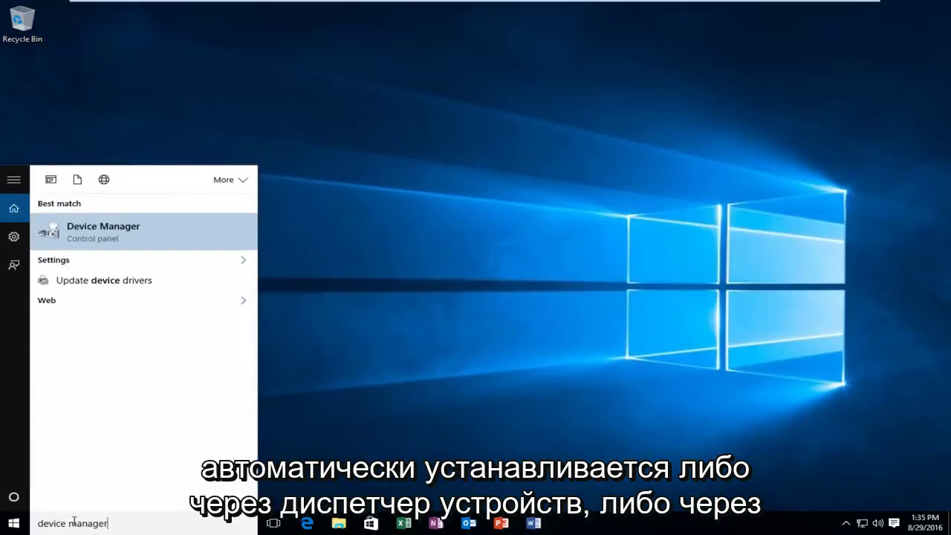
# Step: Open Device Manager and launch Update Driver Software for the VMware SVGA 3D adapter
pyautogui.click(79, 236)
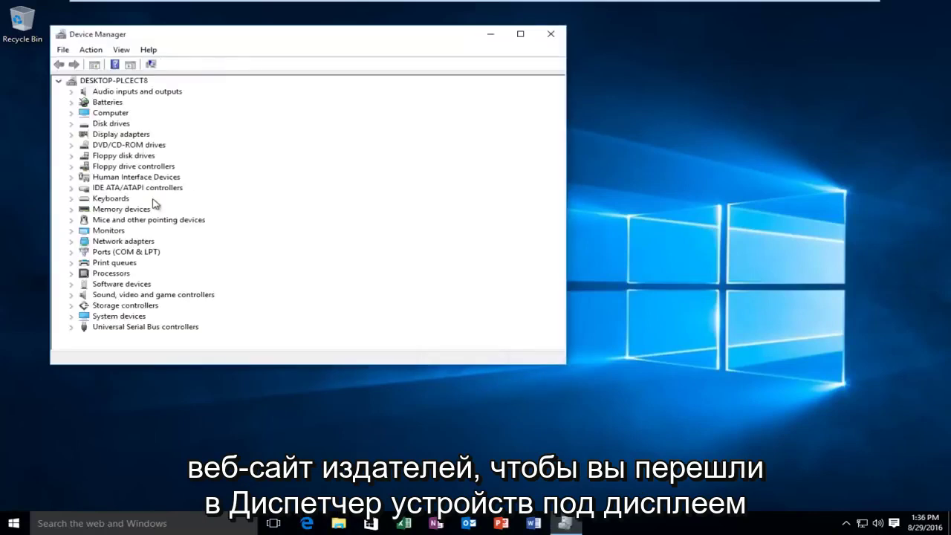
pyautogui.moveTo(229, 37); pyautogui.dragTo(313, 47)
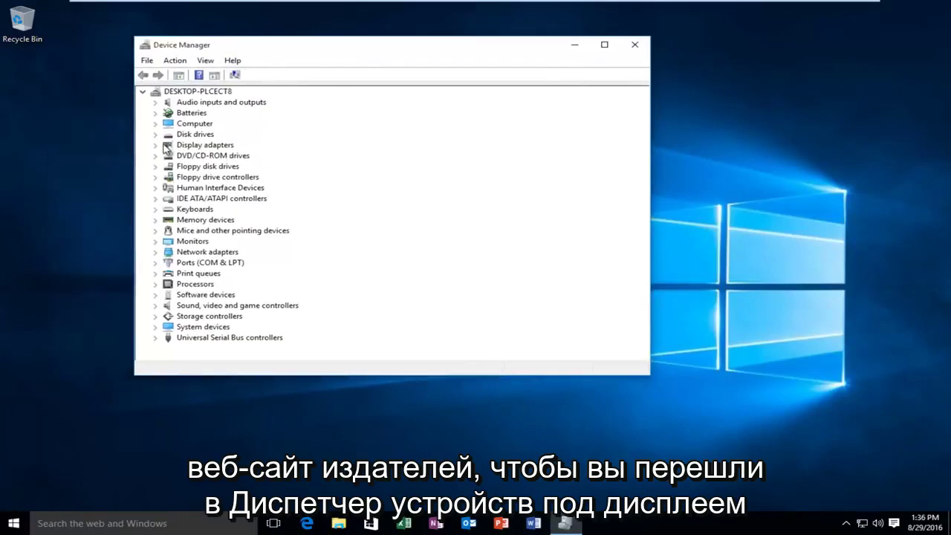
pyautogui.click(156, 145)
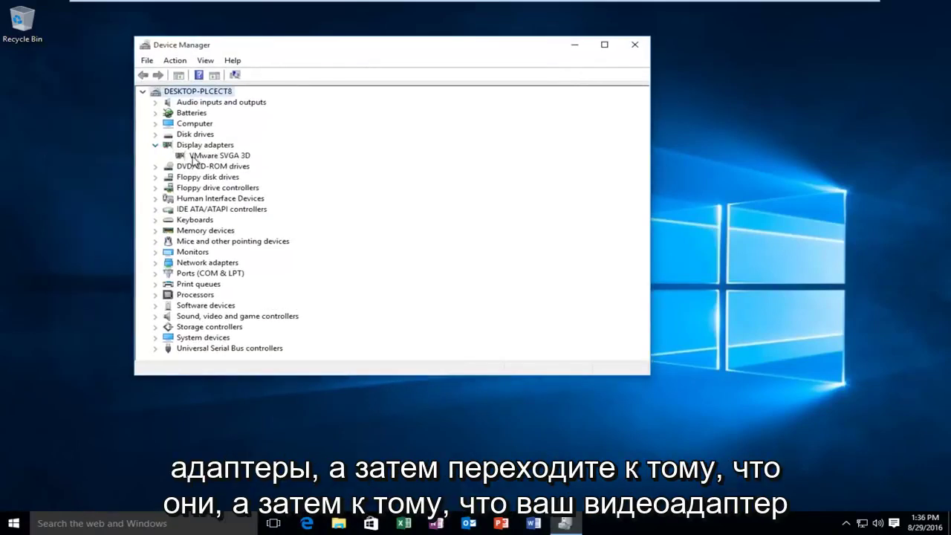
pyautogui.click(196, 157)
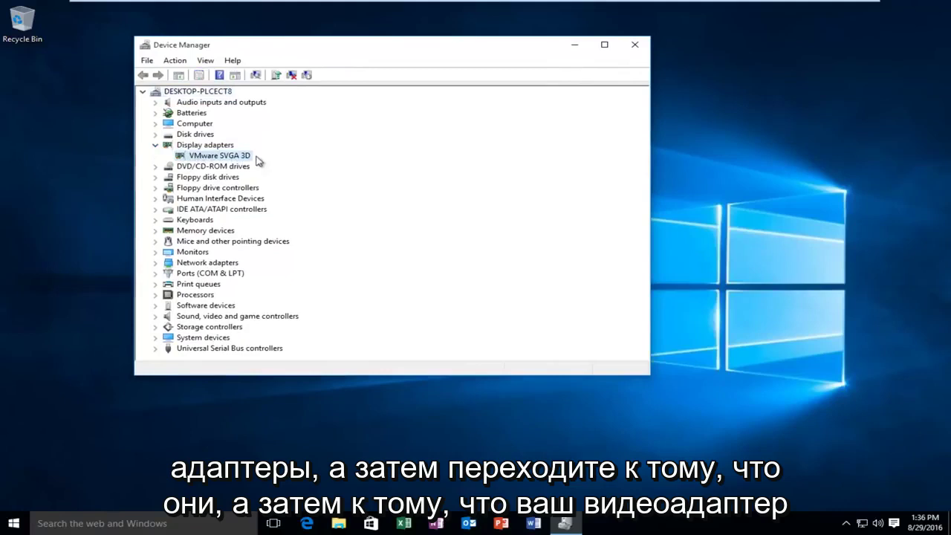
pyautogui.rightClick(198, 156)
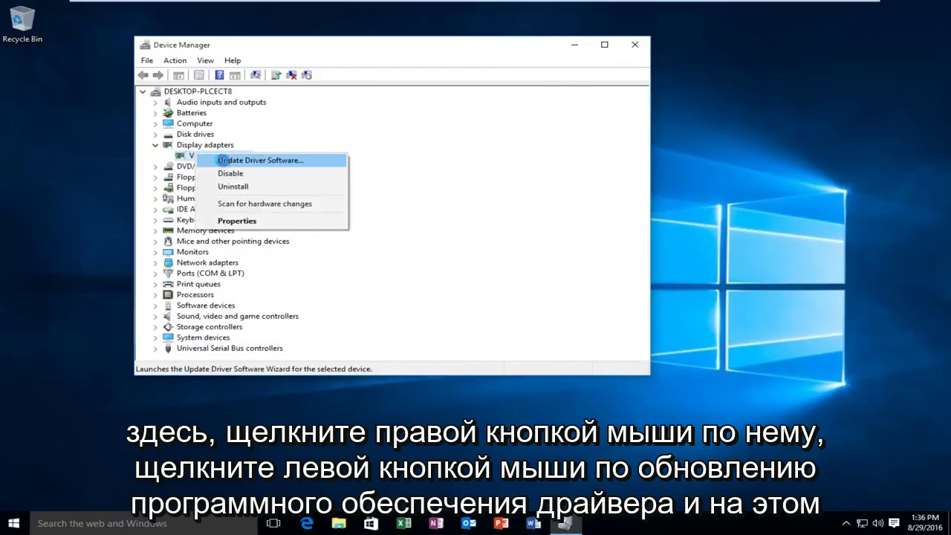
pyautogui.click(220, 161)
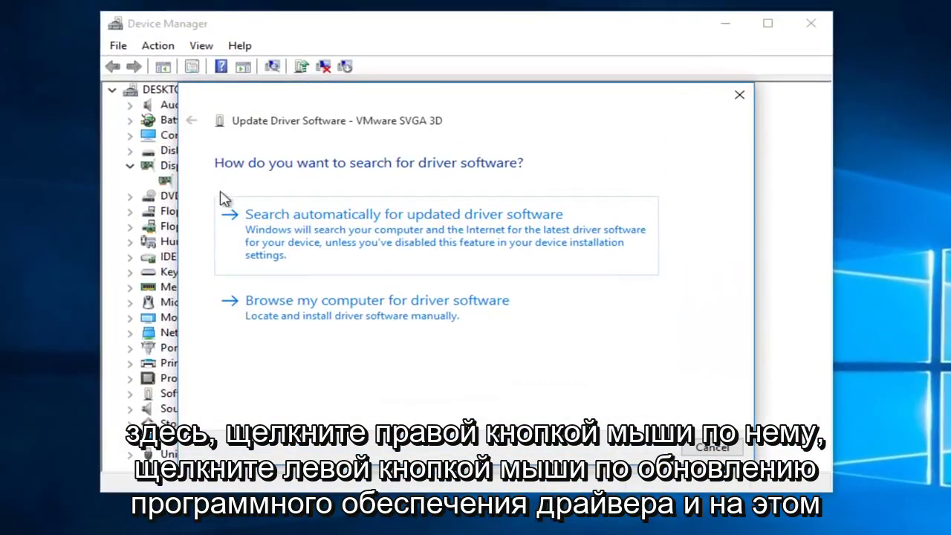